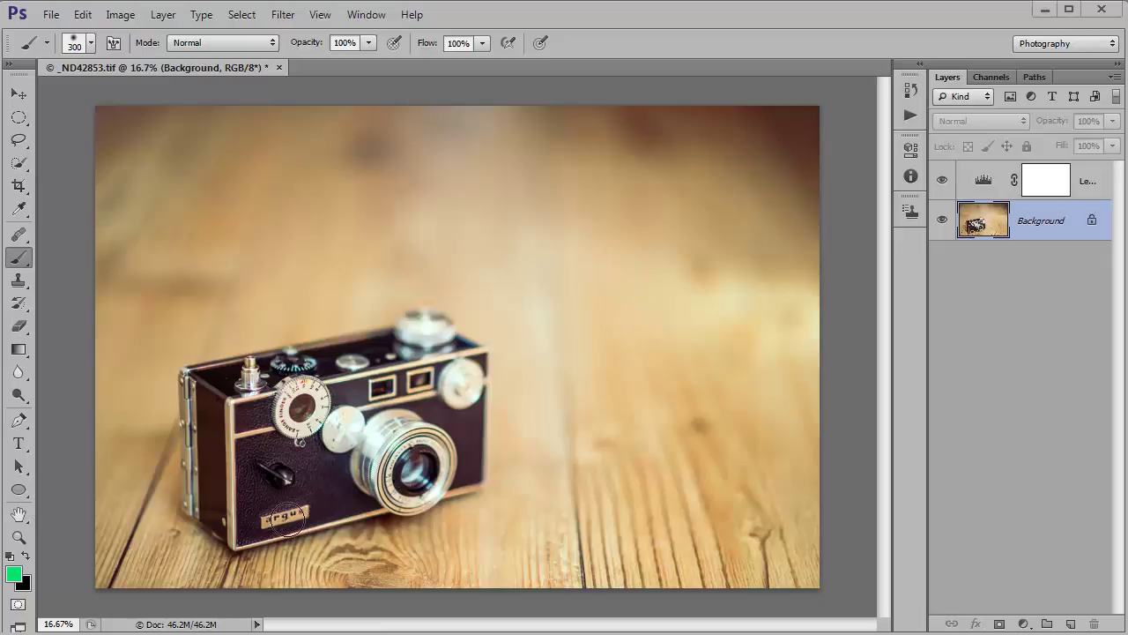
Step: Zoom to 50% on the argus nameplate and add an empty Layer 1 above the Background
{"action": "key", "text": "z"}
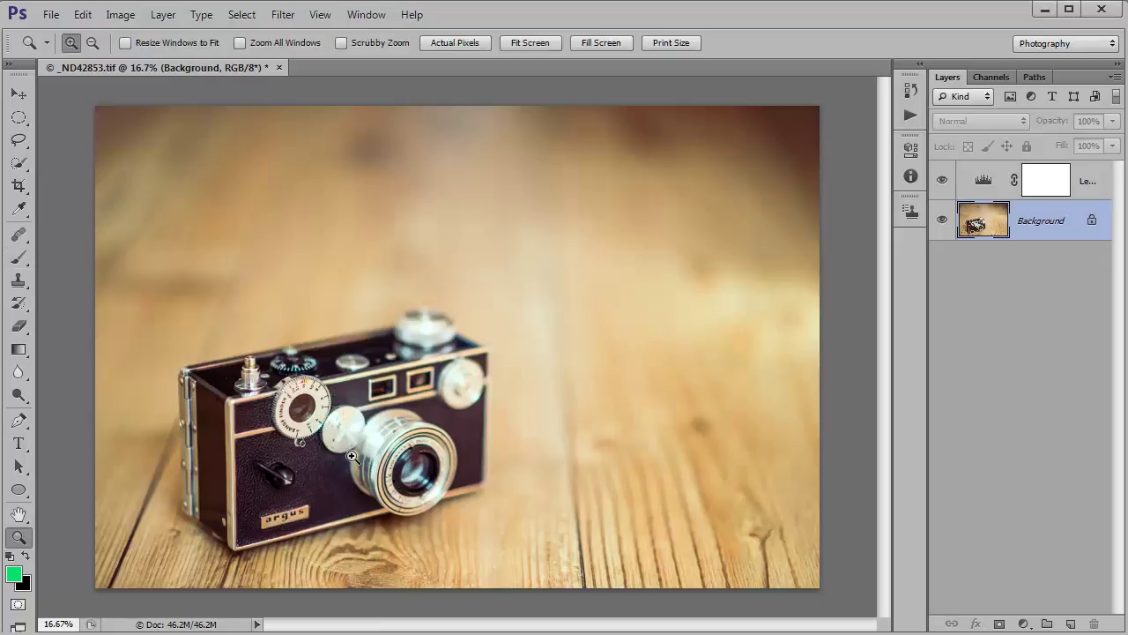
{"action": "left_click", "coordinate": [275, 529]}
{"action": "left_click", "coordinate": [288, 533]}
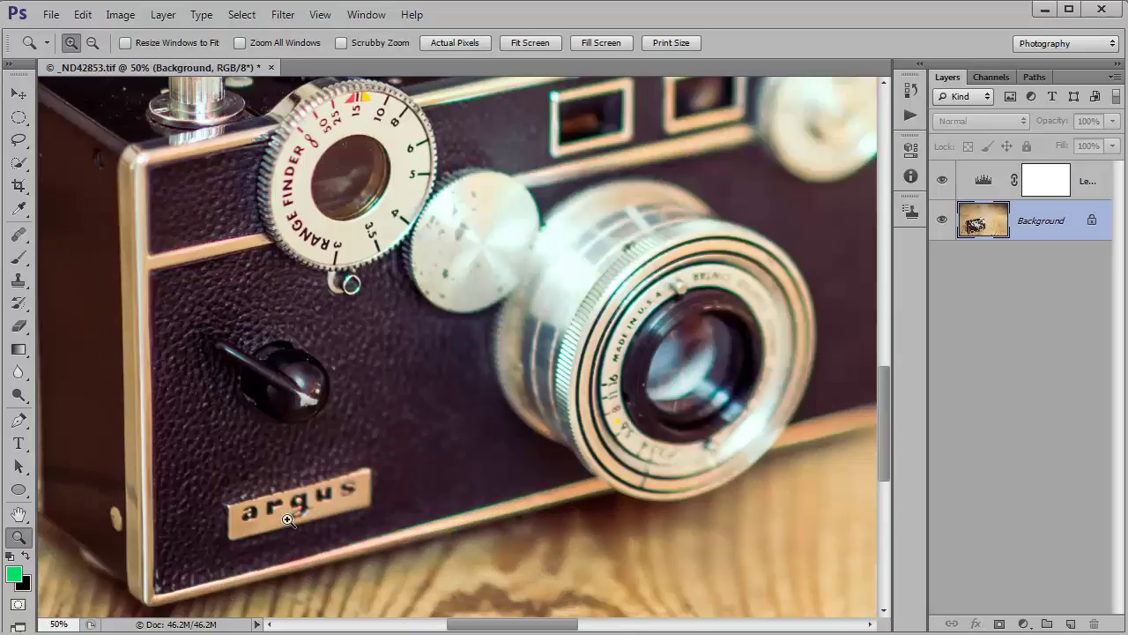
{"action": "left_click_drag", "start_coordinate": [291, 523], "coordinate": [463, 388]}
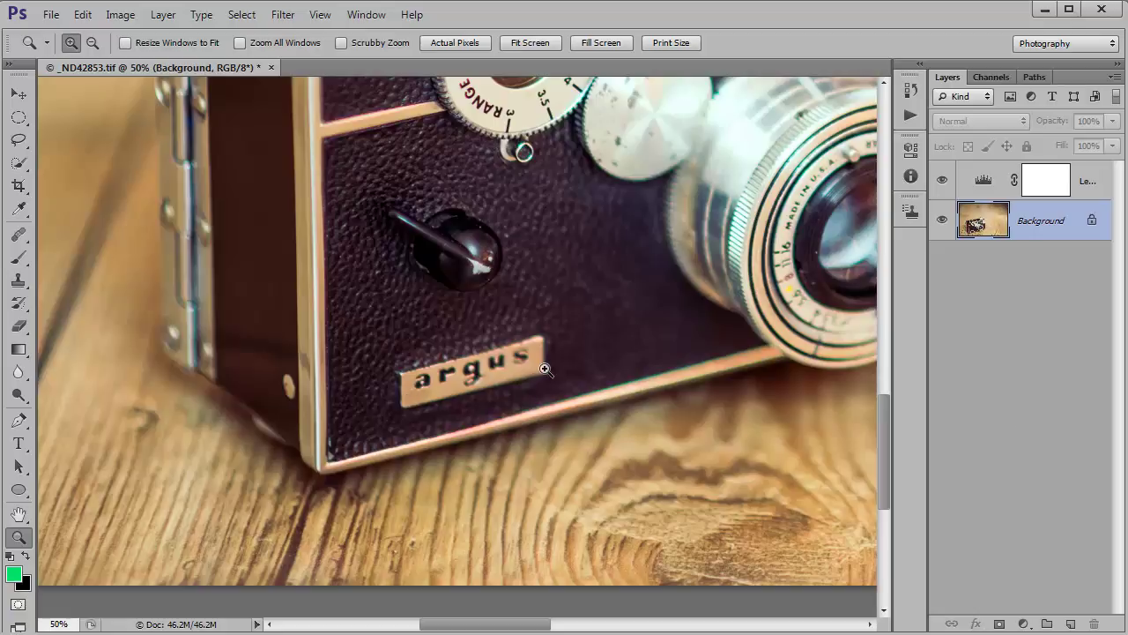
{"action": "left_click", "coordinate": [1069, 625]}
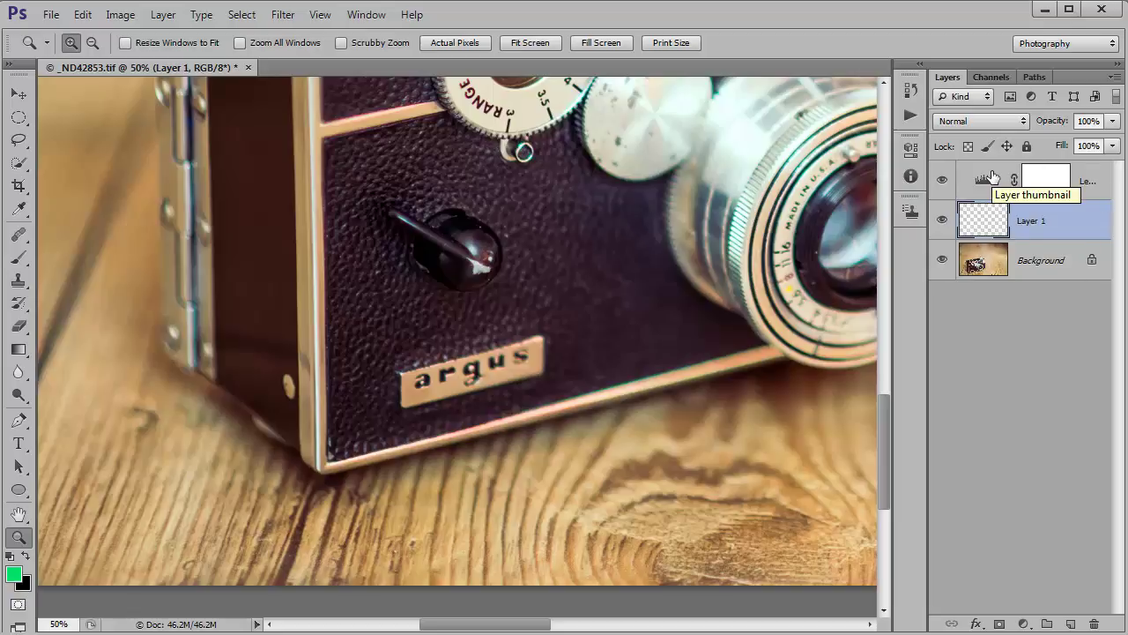
Step: Magnify the argus label to 200% and sample the plate's tan below the 'a' as the foreground colour
{"action": "left_click", "coordinate": [459, 393]}
{"action": "left_click", "coordinate": [468, 380]}
{"action": "left_click", "coordinate": [468, 383]}
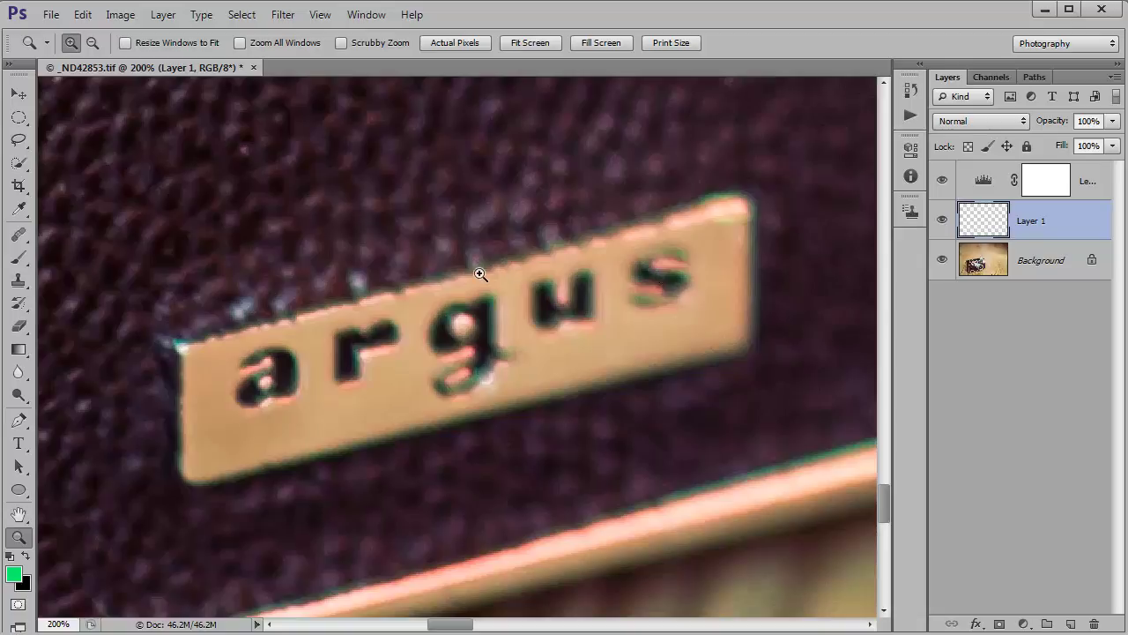
{"action": "key", "text": "i"}
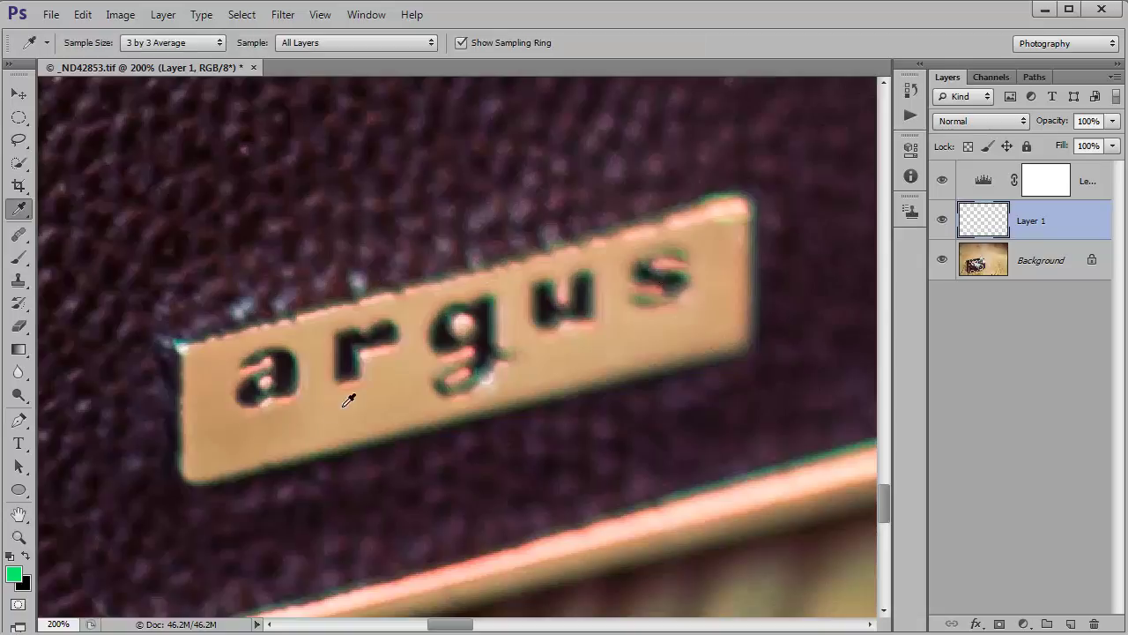
{"action": "left_click", "coordinate": [270, 422]}
{"action": "key", "text": "b"}
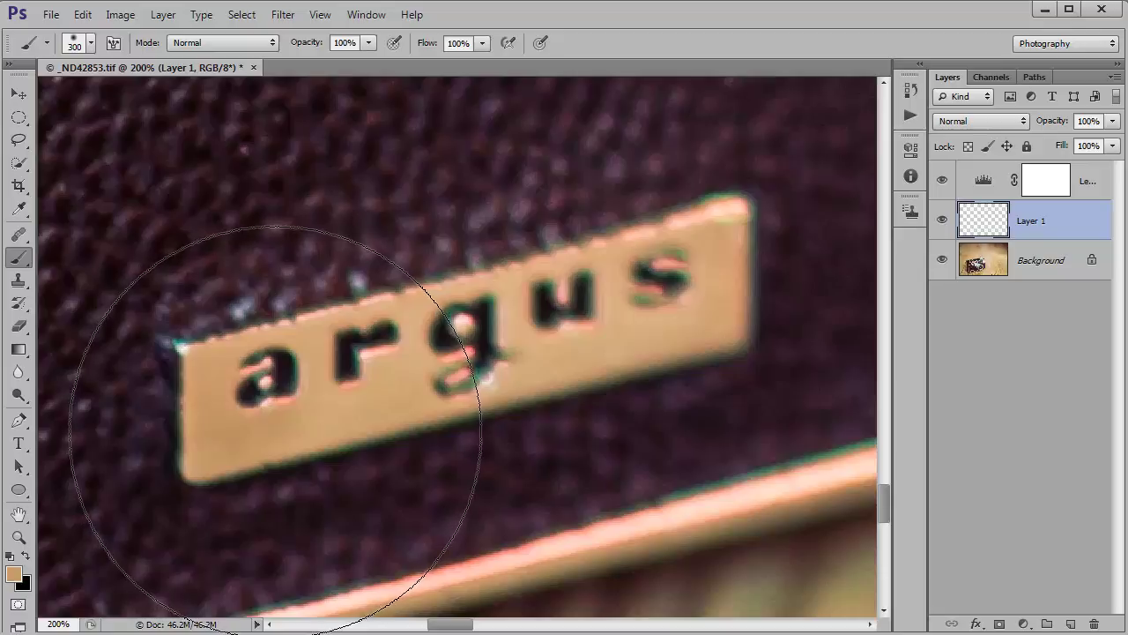
Step: Paint tan over the argus letters on Layer 1 with a size-25 brush, undoing one bad stroke
{"action": "key", "text": "bracketleft"}
{"action": "key", "text": "bracketleft"}
{"action": "key", "text": "bracketleft"}
{"action": "key", "text": "bracketleft"}
{"action": "key", "text": "bracketleft"}
{"action": "key", "text": "bracketleft"}
{"action": "key", "text": "bracketleft"}
{"action": "key", "text": "bracketleft"}
{"action": "key", "text": "bracketleft"}
{"action": "key", "text": "bracketleft"}
{"action": "key", "text": "bracketleft"}
{"action": "mouse_move", "coordinate": [255, 371]}
{"action": "left_mouse_down"}
{"action": "mouse_move", "coordinate": [309, 384]}
{"action": "mouse_move", "coordinate": [247, 414]}
{"action": "mouse_move", "coordinate": [189, 423]}
{"action": "mouse_move", "coordinate": [353, 454]}
{"action": "left_mouse_up"}
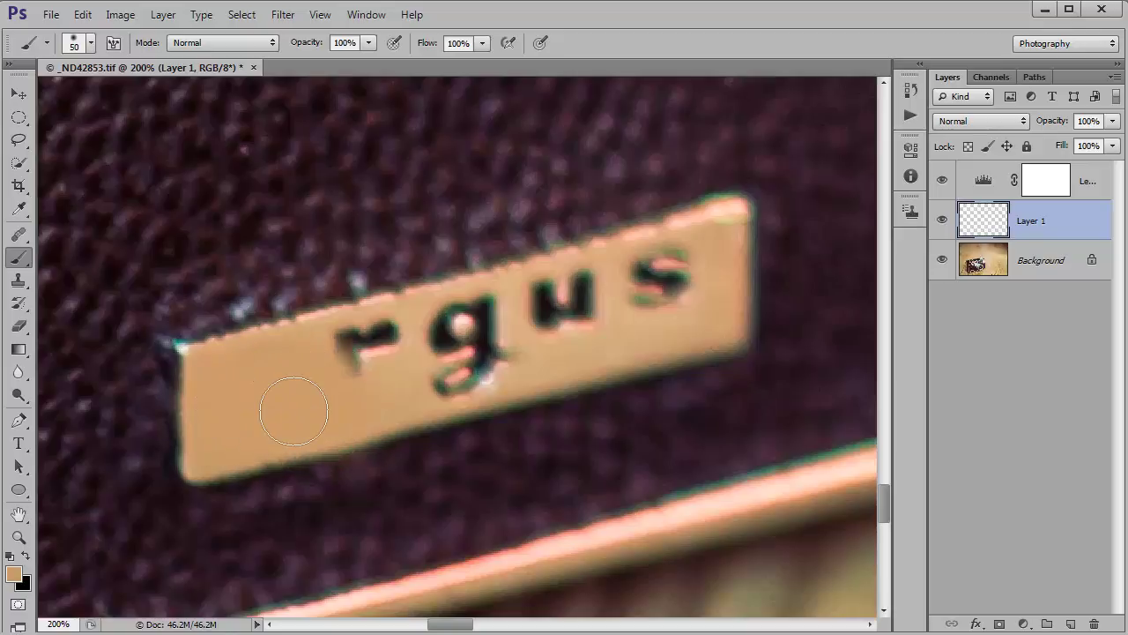
{"action": "left_click_drag", "start_coordinate": [293, 411], "coordinate": [333, 396]}
{"action": "key", "text": "ctrl+z"}
{"action": "key", "text": "bracketleft"}
{"action": "key", "text": "bracketleft"}
{"action": "key", "text": "bracketleft"}
{"action": "key", "text": "bracketleft"}
{"action": "key", "text": "bracketleft"}
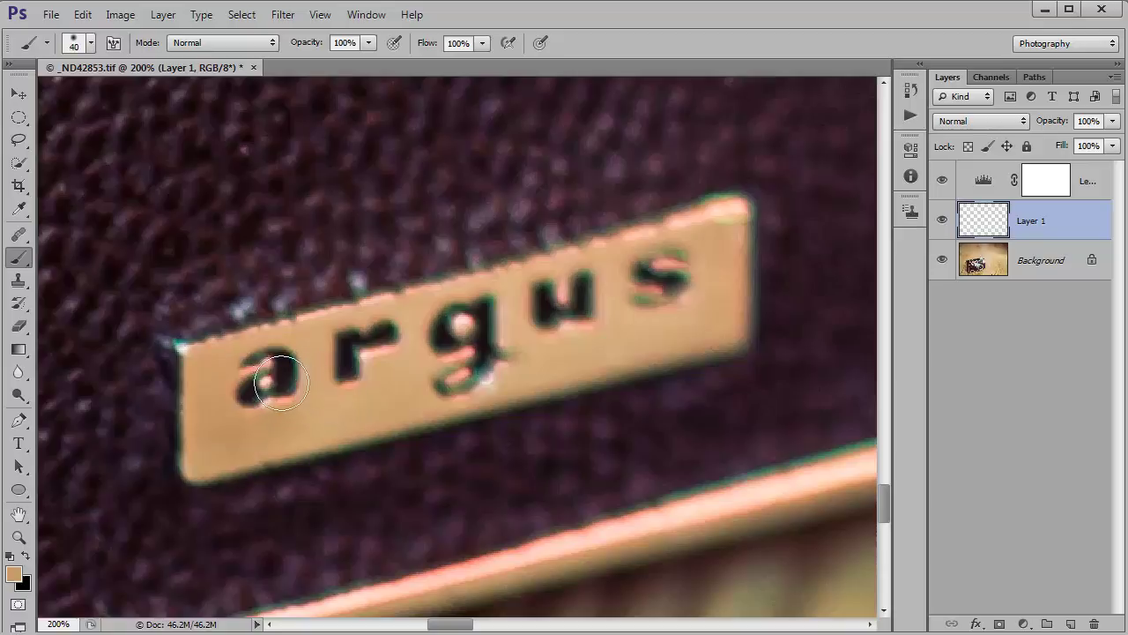
{"action": "mouse_move", "coordinate": [264, 365]}
{"action": "left_mouse_down"}
{"action": "mouse_move", "coordinate": [207, 377]}
{"action": "mouse_move", "coordinate": [214, 441]}
{"action": "mouse_move", "coordinate": [233, 402]}
{"action": "mouse_move", "coordinate": [212, 398]}
{"action": "mouse_move", "coordinate": [216, 454]}
{"action": "mouse_move", "coordinate": [519, 377]}
{"action": "mouse_move", "coordinate": [450, 376]}
{"action": "mouse_move", "coordinate": [490, 360]}
{"action": "mouse_move", "coordinate": [491, 318]}
{"action": "mouse_move", "coordinate": [435, 312]}
{"action": "mouse_move", "coordinate": [391, 382]}
{"action": "mouse_move", "coordinate": [244, 407]}
{"action": "mouse_move", "coordinate": [303, 411]}
{"action": "mouse_move", "coordinate": [281, 389]}
{"action": "mouse_move", "coordinate": [328, 373]}
{"action": "mouse_move", "coordinate": [320, 353]}
{"action": "mouse_move", "coordinate": [379, 333]}
{"action": "mouse_move", "coordinate": [385, 342]}
{"action": "mouse_move", "coordinate": [349, 357]}
{"action": "mouse_move", "coordinate": [323, 352]}
{"action": "mouse_move", "coordinate": [403, 342]}
{"action": "mouse_move", "coordinate": [359, 336]}
{"action": "mouse_move", "coordinate": [453, 314]}
{"action": "mouse_move", "coordinate": [335, 336]}
{"action": "mouse_move", "coordinate": [587, 292]}
{"action": "mouse_move", "coordinate": [549, 296]}
{"action": "mouse_move", "coordinate": [589, 306]}
{"action": "mouse_move", "coordinate": [523, 334]}
{"action": "mouse_move", "coordinate": [547, 349]}
{"action": "mouse_move", "coordinate": [518, 374]}
{"action": "mouse_move", "coordinate": [683, 334]}
{"action": "mouse_move", "coordinate": [627, 325]}
{"action": "mouse_move", "coordinate": [591, 310]}
{"action": "mouse_move", "coordinate": [580, 288]}
{"action": "mouse_move", "coordinate": [449, 310]}
{"action": "left_mouse_up"}
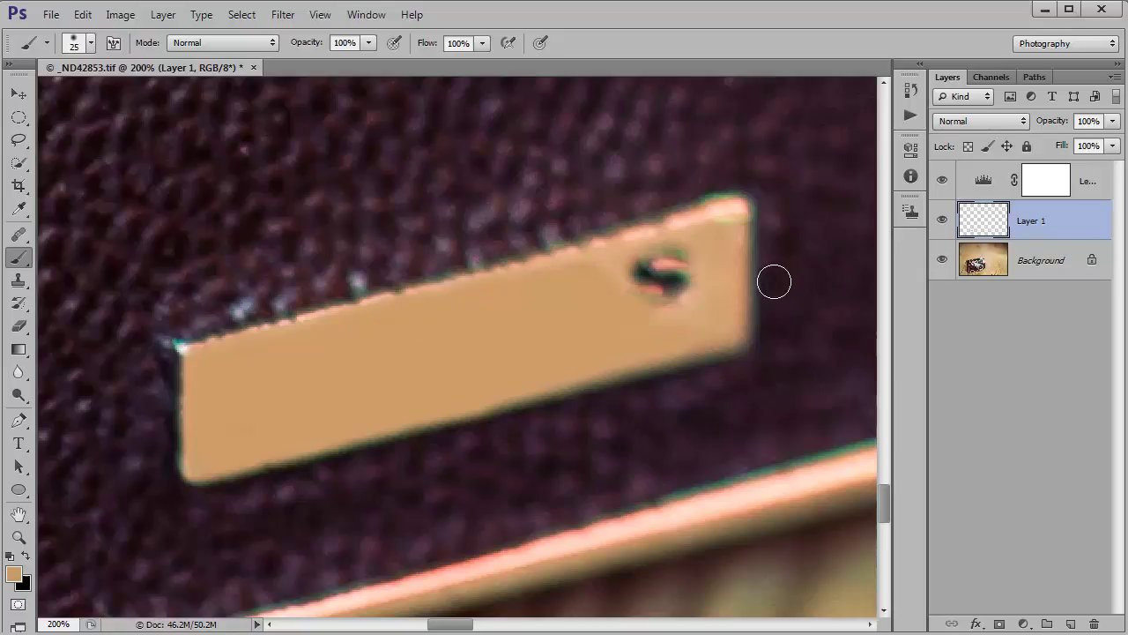
Step: Paint tan over the dark leftover spot at the plate's right end
{"action": "key", "text": "i"}
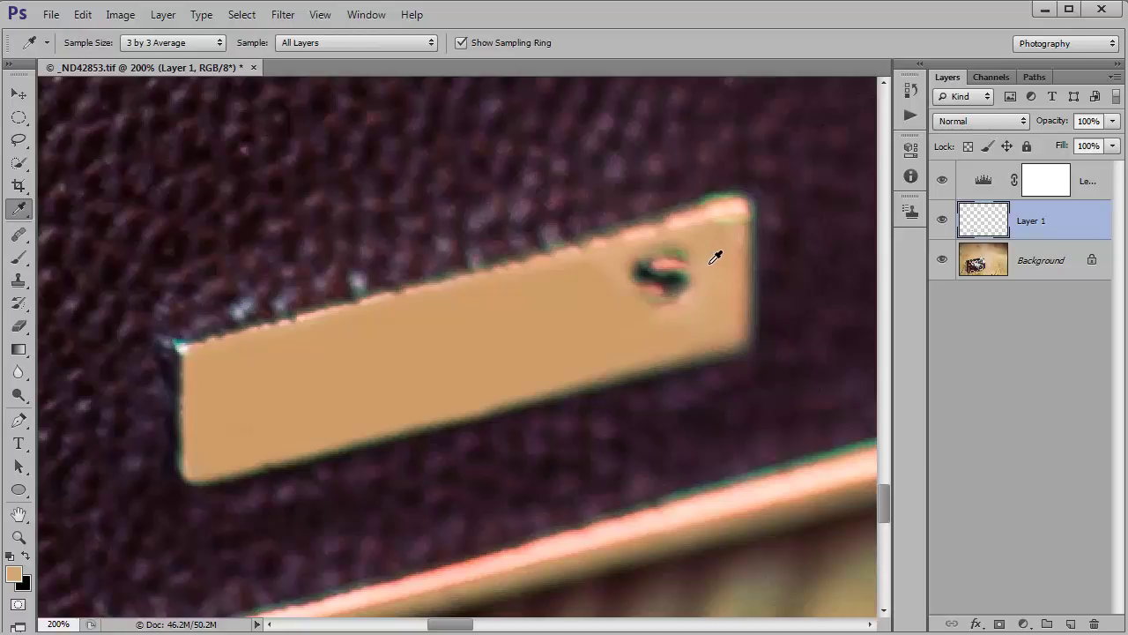
{"action": "key", "text": "b"}
{"action": "mouse_move", "coordinate": [700, 259]}
{"action": "left_mouse_down"}
{"action": "mouse_move", "coordinate": [612, 266]}
{"action": "mouse_move", "coordinate": [667, 265]}
{"action": "left_mouse_up"}
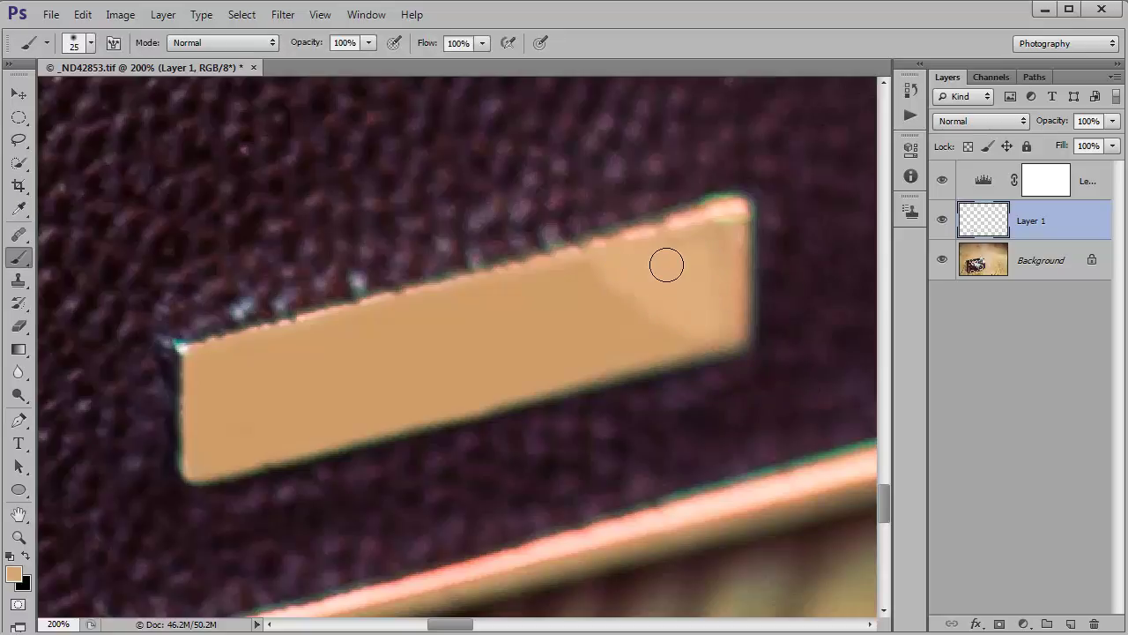
{"action": "key", "text": "bracketright"}
Step: Resample tan at the plate's top-right corner and blend the right-end shading with 40–60 px brushes
{"action": "key", "text": "i"}
{"action": "left_click", "coordinate": [730, 226]}
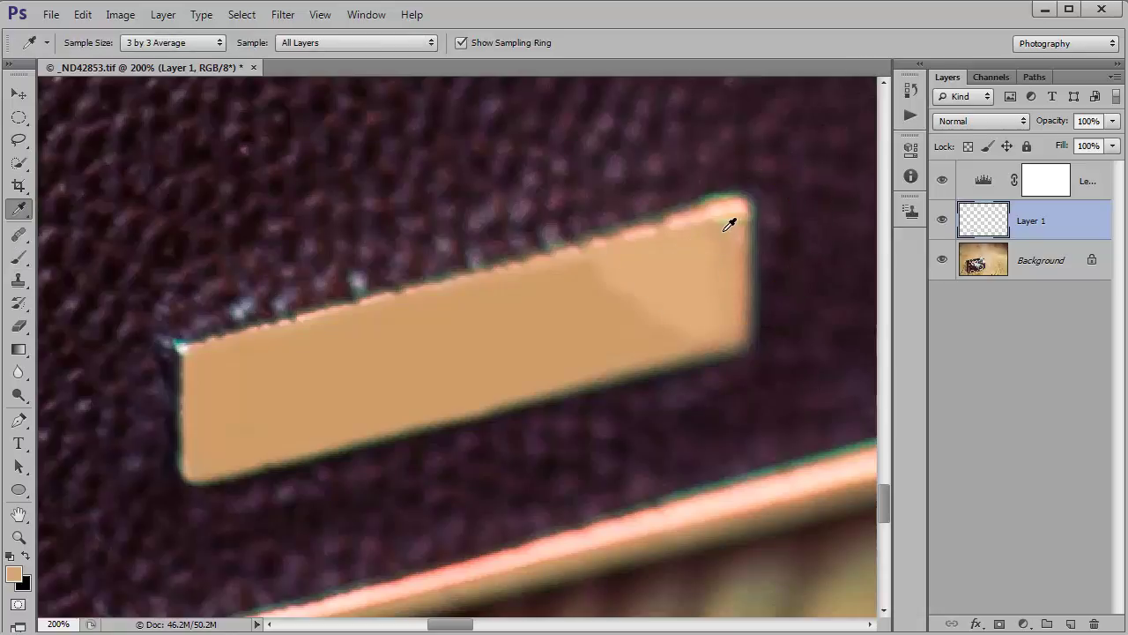
{"action": "left_click", "coordinate": [722, 223]}
{"action": "key", "text": "b"}
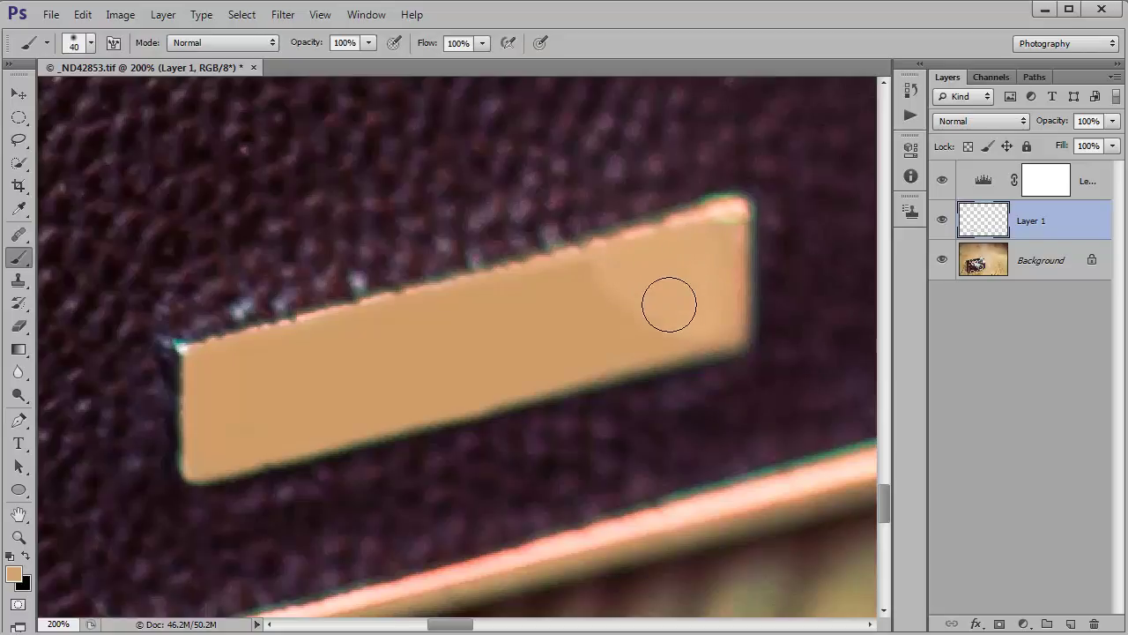
{"action": "key", "text": "bracketright"}
{"action": "mouse_move", "coordinate": [696, 321]}
{"action": "left_mouse_down"}
{"action": "mouse_move", "coordinate": [710, 305]}
{"action": "mouse_move", "coordinate": [705, 255]}
{"action": "mouse_move", "coordinate": [648, 293]}
{"action": "left_mouse_up"}
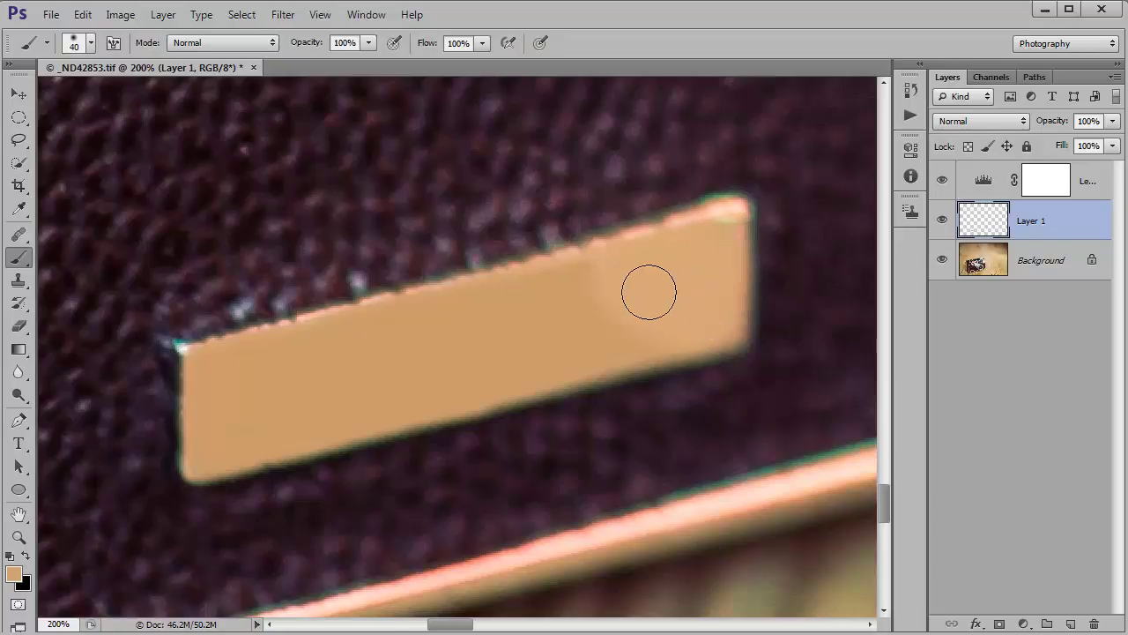
{"action": "key", "text": "bracketright"}
{"action": "key", "text": "bracketright"}
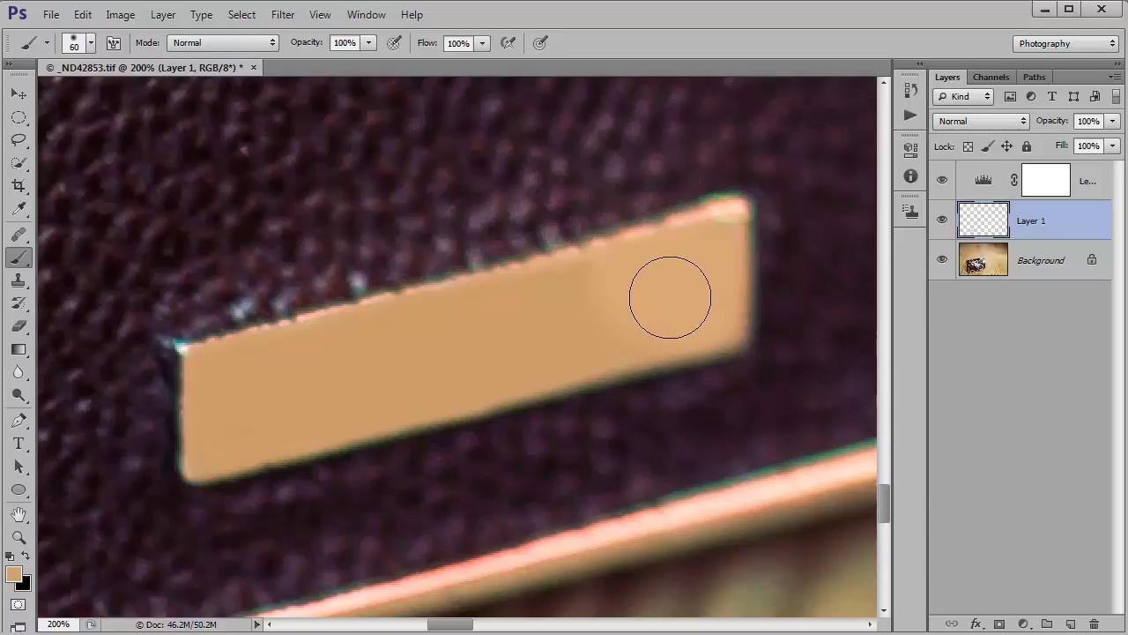
{"action": "mouse_move", "coordinate": [664, 310]}
{"action": "left_mouse_down"}
{"action": "mouse_move", "coordinate": [644, 285]}
{"action": "mouse_move", "coordinate": [718, 291]}
{"action": "left_mouse_up"}
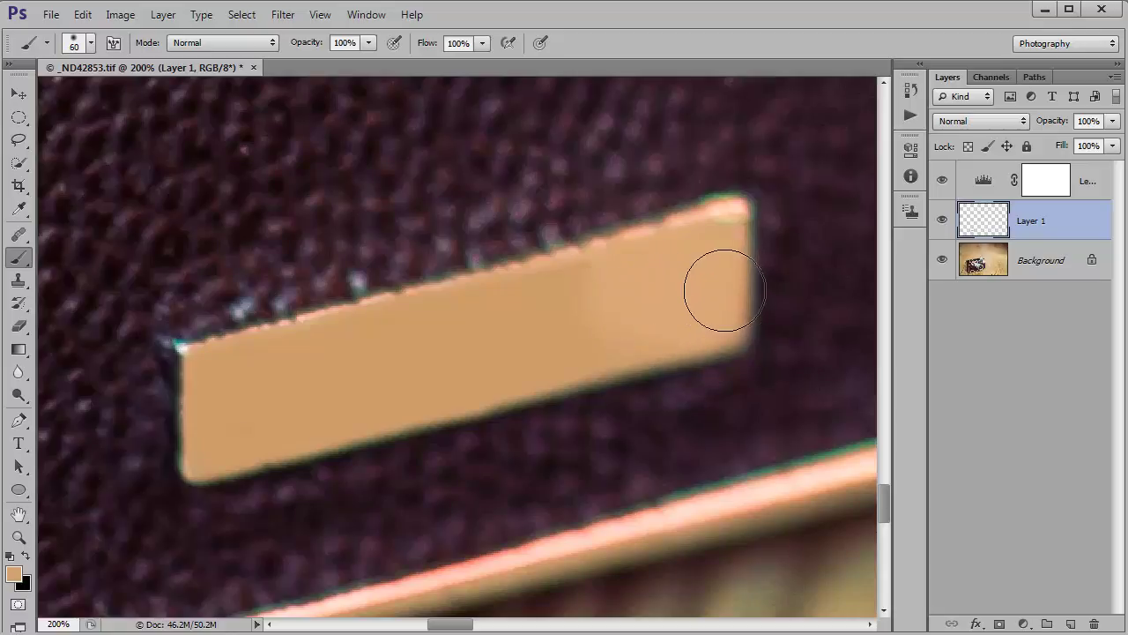
{"action": "left_click_drag", "start_coordinate": [612, 297], "coordinate": [584, 296]}
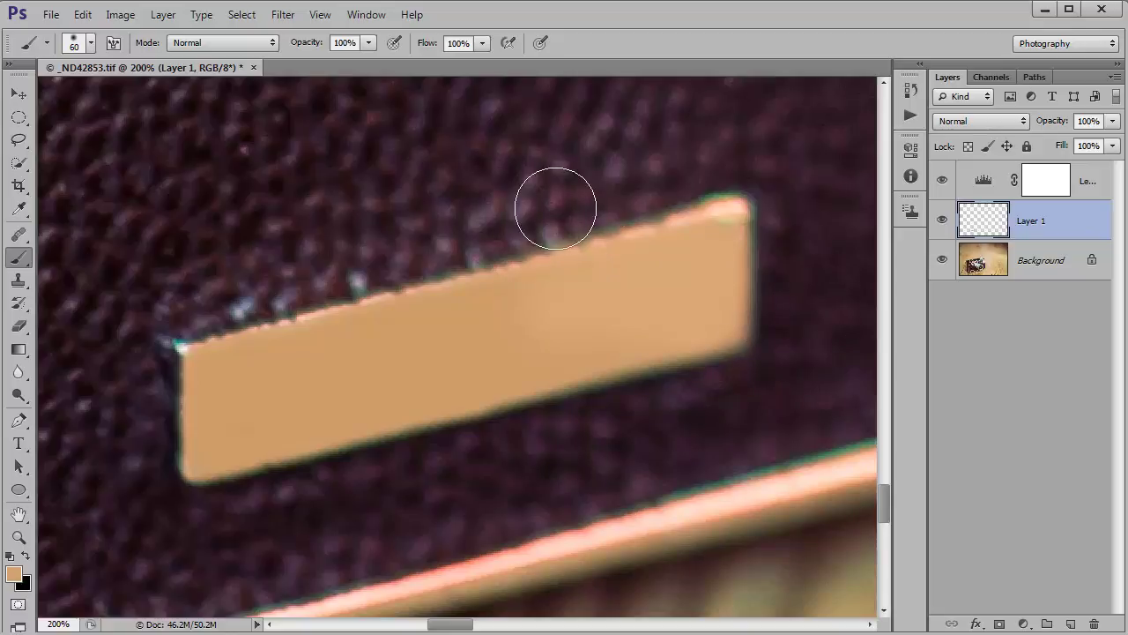
Step: Set the Eraser to 30 px and pan the view around the nameplate
{"action": "key", "text": "e"}
{"action": "key", "text": "bracketright"}
{"action": "key", "text": "bracketright"}
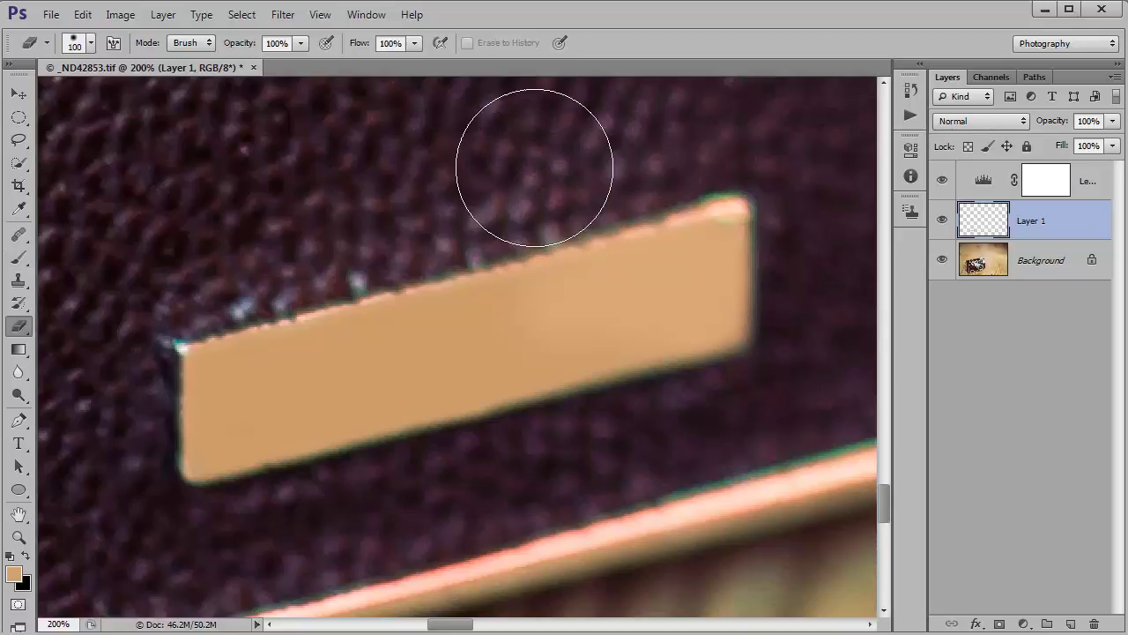
{"action": "key", "text": "bracketleft"}
{"action": "key", "text": "bracketleft"}
{"action": "key", "text": "bracketleft"}
{"action": "key", "text": "bracketleft"}
{"action": "key", "text": "bracketleft"}
{"action": "key", "text": "bracketleft"}
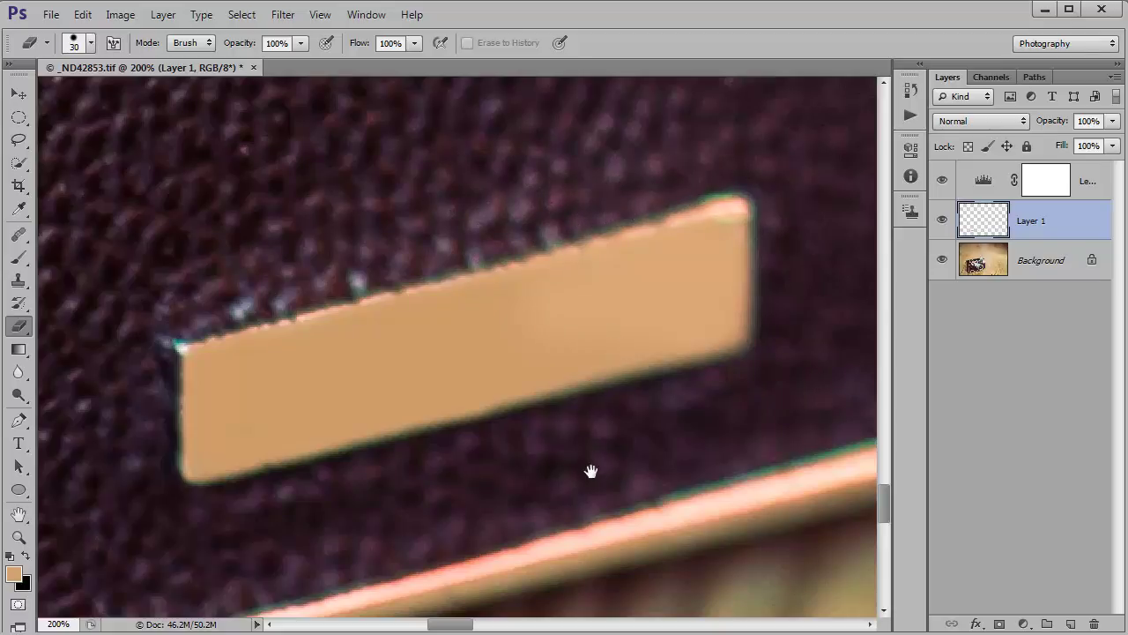
{"action": "left_click_drag", "start_coordinate": [589, 471], "coordinate": [525, 346]}
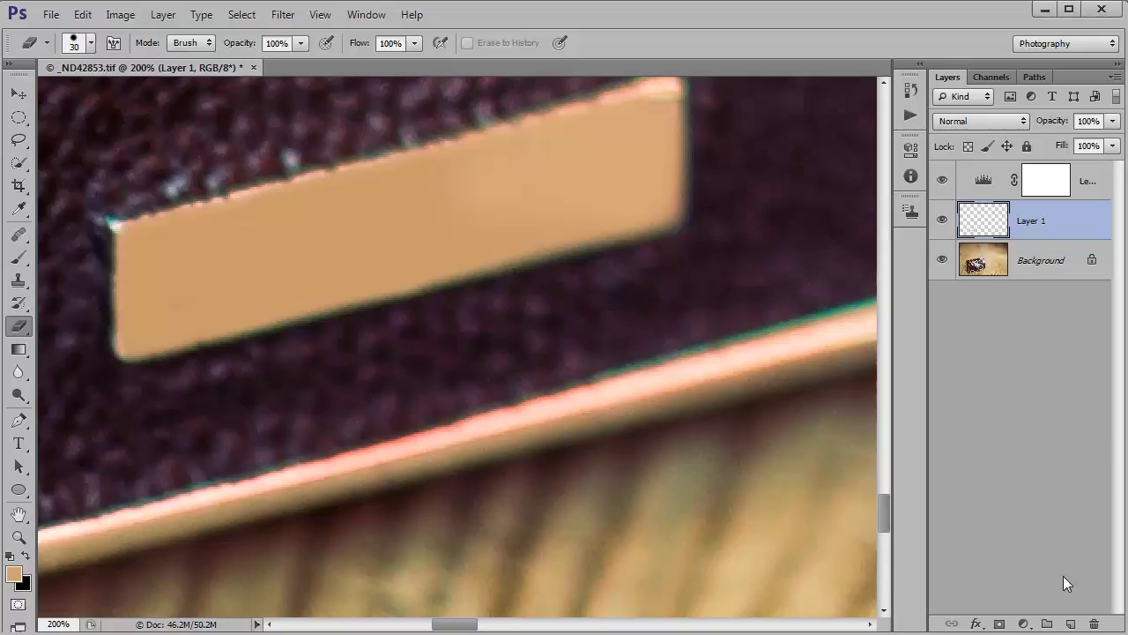
Step: Add Layer 2 and fill the nameplate selection from Layer 1 with 50% Gray
{"action": "left_click", "coordinate": [1071, 624]}
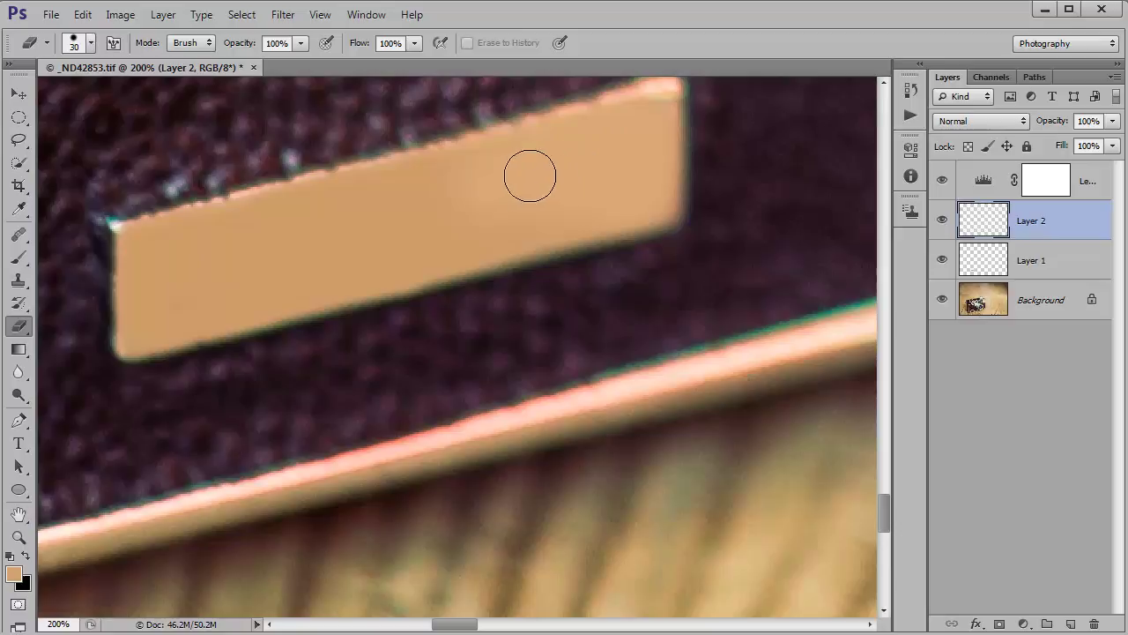
{"action": "left_click", "coordinate": [993, 266], "text": "ctrl"}
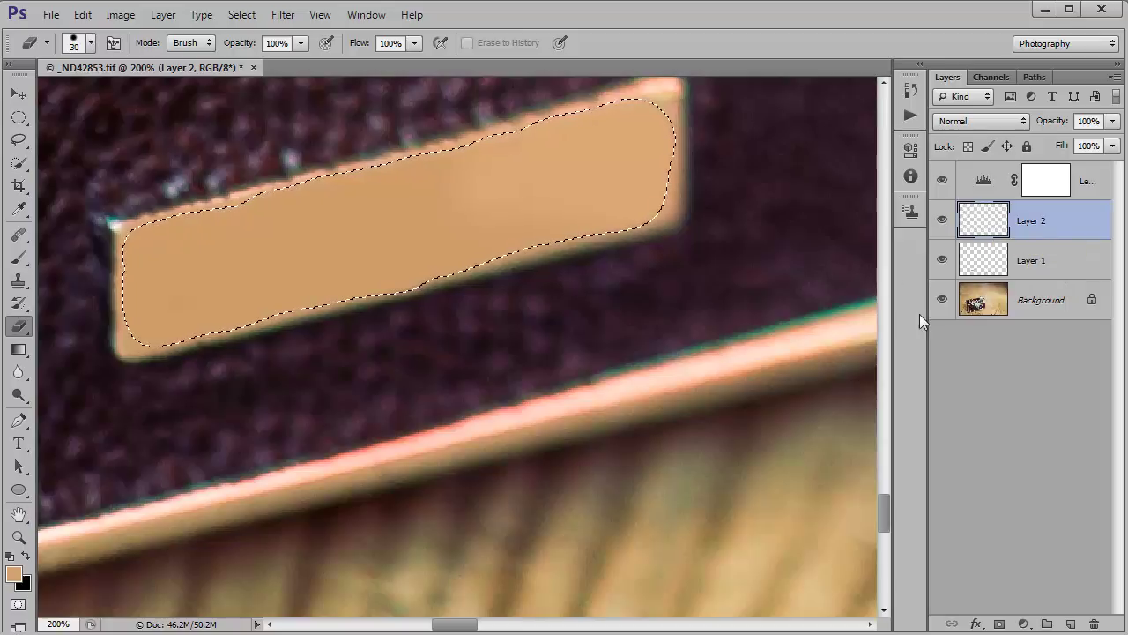
{"action": "key", "text": "shift+F5"}
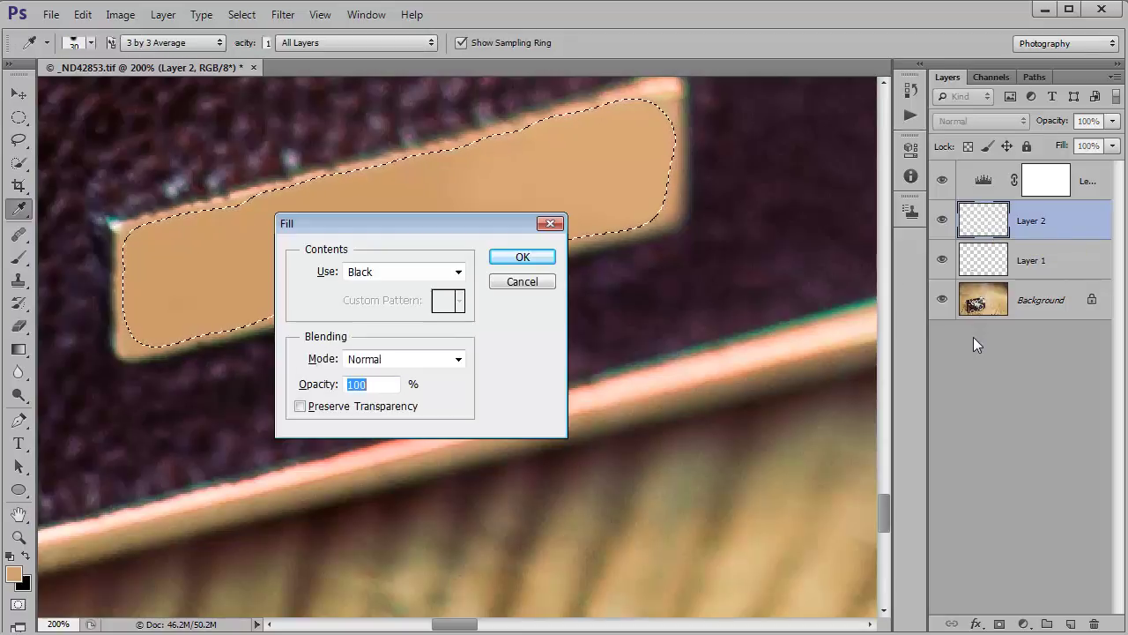
{"action": "left_click", "coordinate": [458, 273]}
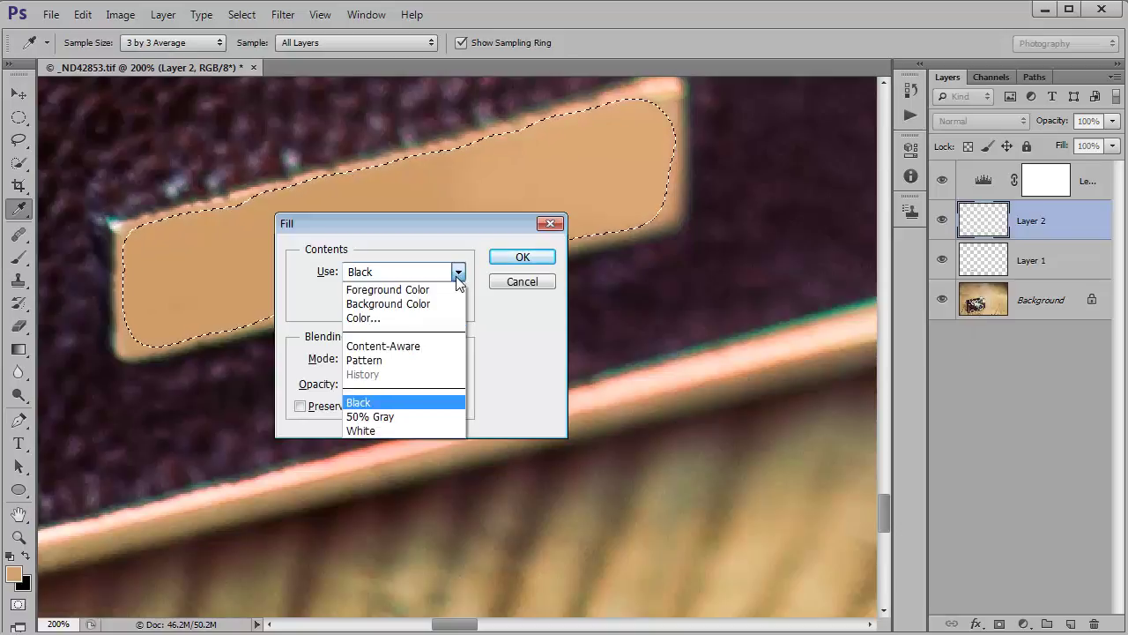
{"action": "left_click", "coordinate": [432, 417]}
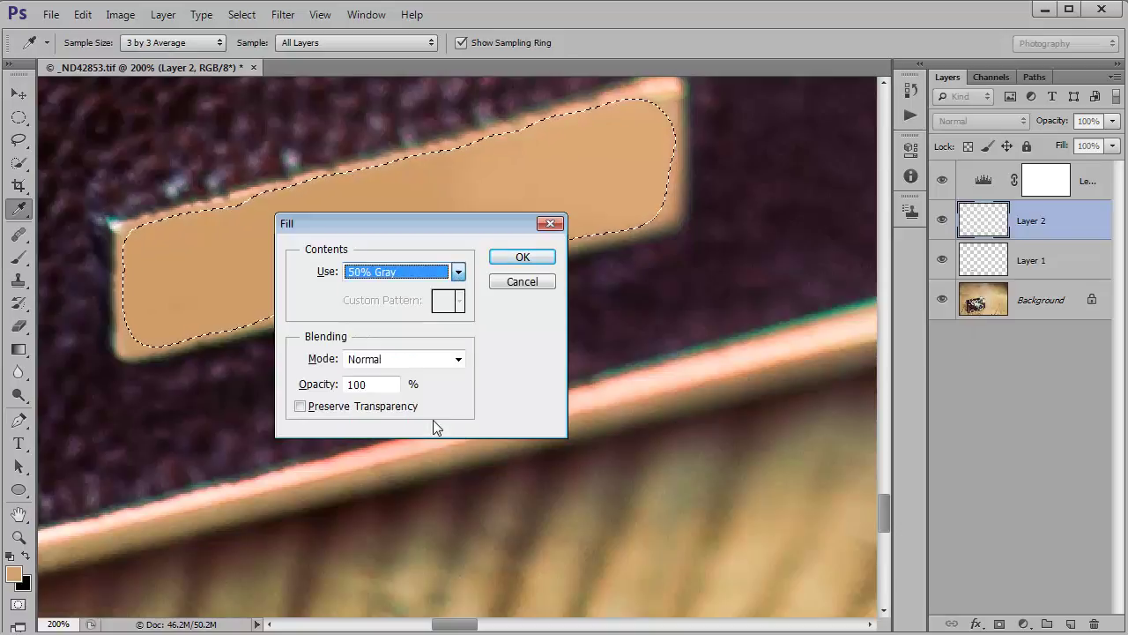
{"action": "left_click", "coordinate": [522, 257]}
Step: Sample the fill's gray and paint it across the selected area
{"action": "key", "text": "e"}
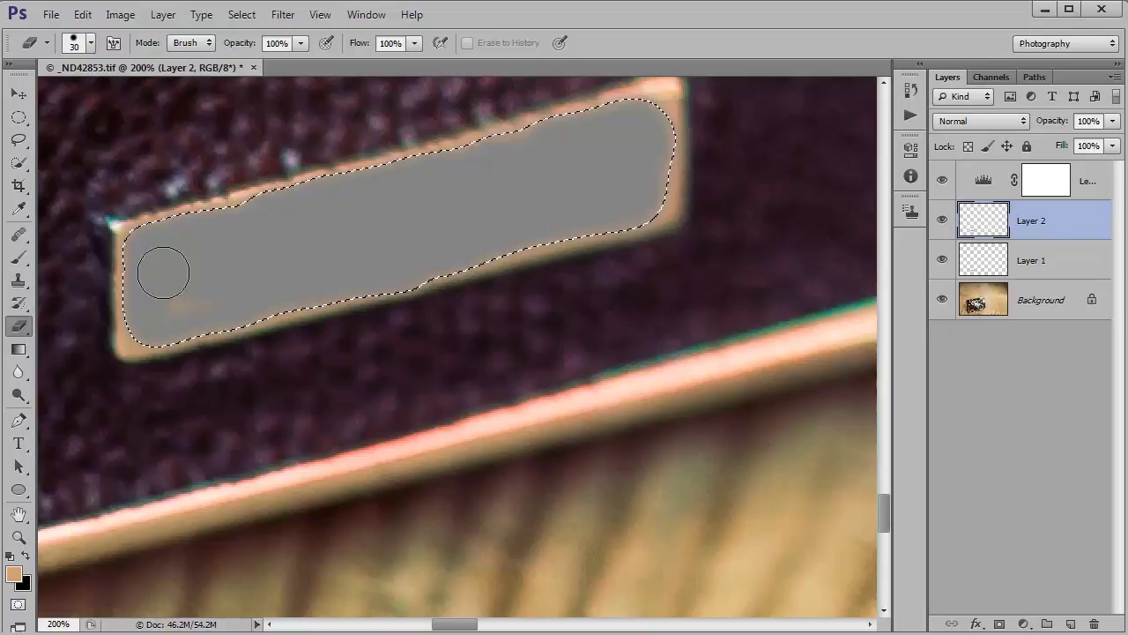
{"action": "key", "text": "i"}
{"action": "left_click", "coordinate": [460, 218]}
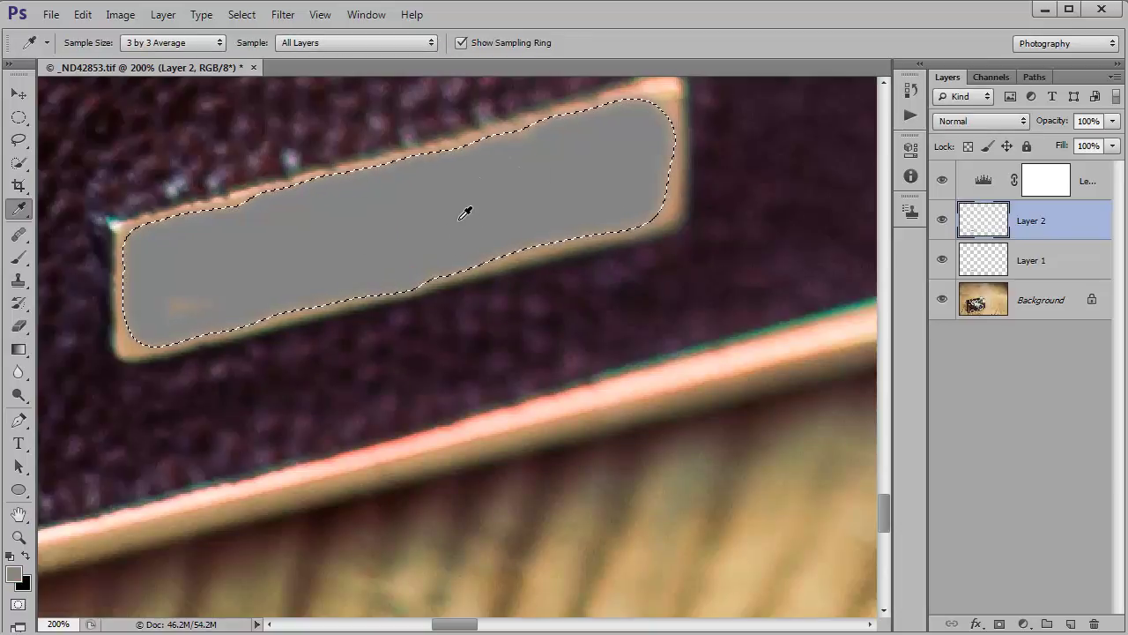
{"action": "key", "text": "b"}
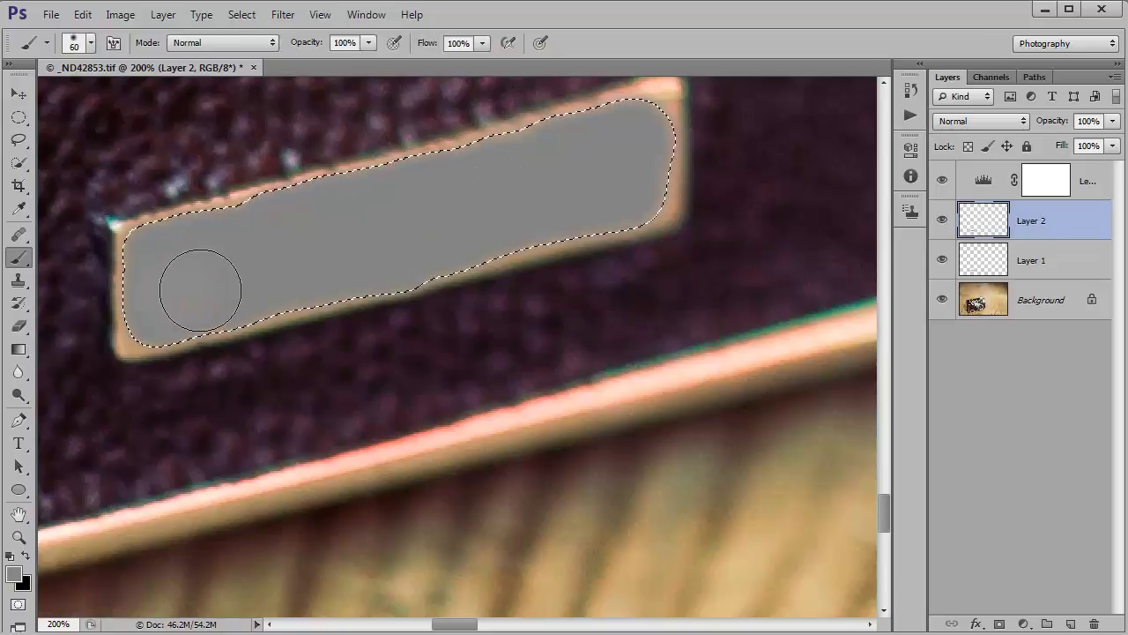
{"action": "mouse_move", "coordinate": [200, 291]}
{"action": "left_mouse_down"}
{"action": "mouse_move", "coordinate": [433, 262]}
{"action": "mouse_move", "coordinate": [578, 180]}
{"action": "mouse_move", "coordinate": [249, 249]}
{"action": "mouse_move", "coordinate": [197, 282]}
{"action": "left_mouse_up"}
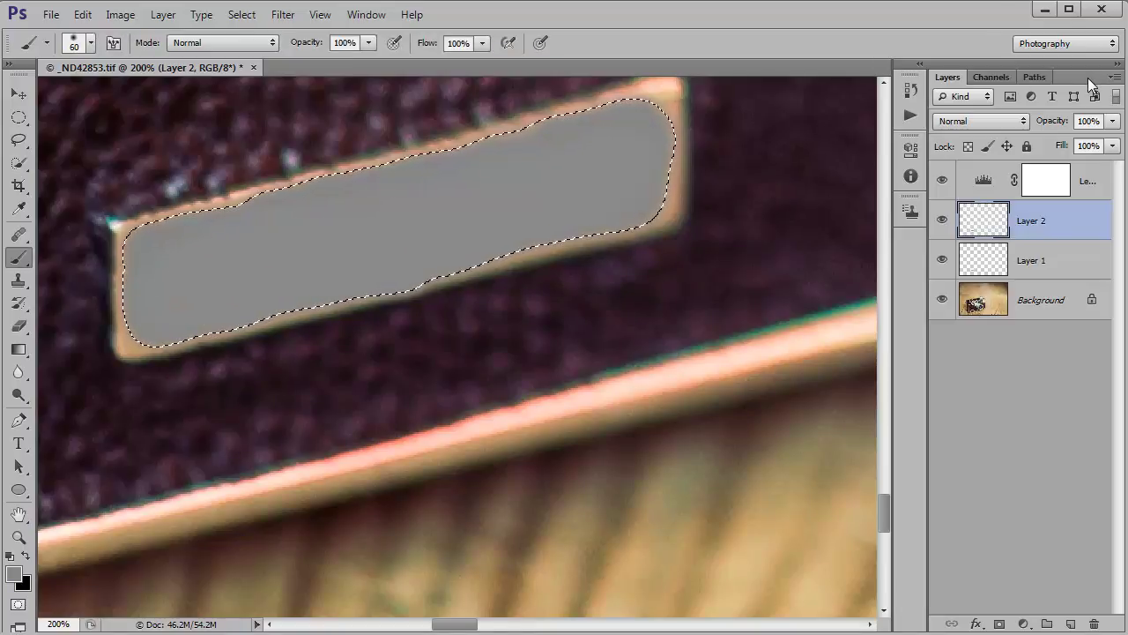
Step: Deselect and set Layer 2's blend mode to Overlay
{"action": "key", "text": "ctrl+d"}
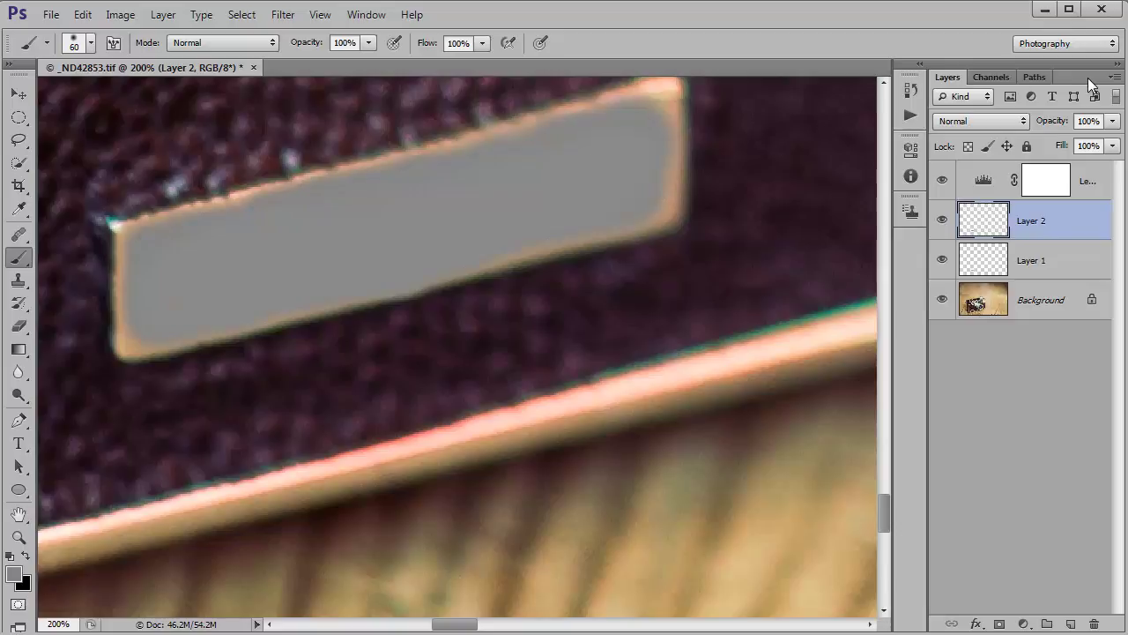
{"action": "left_click", "coordinate": [1022, 121]}
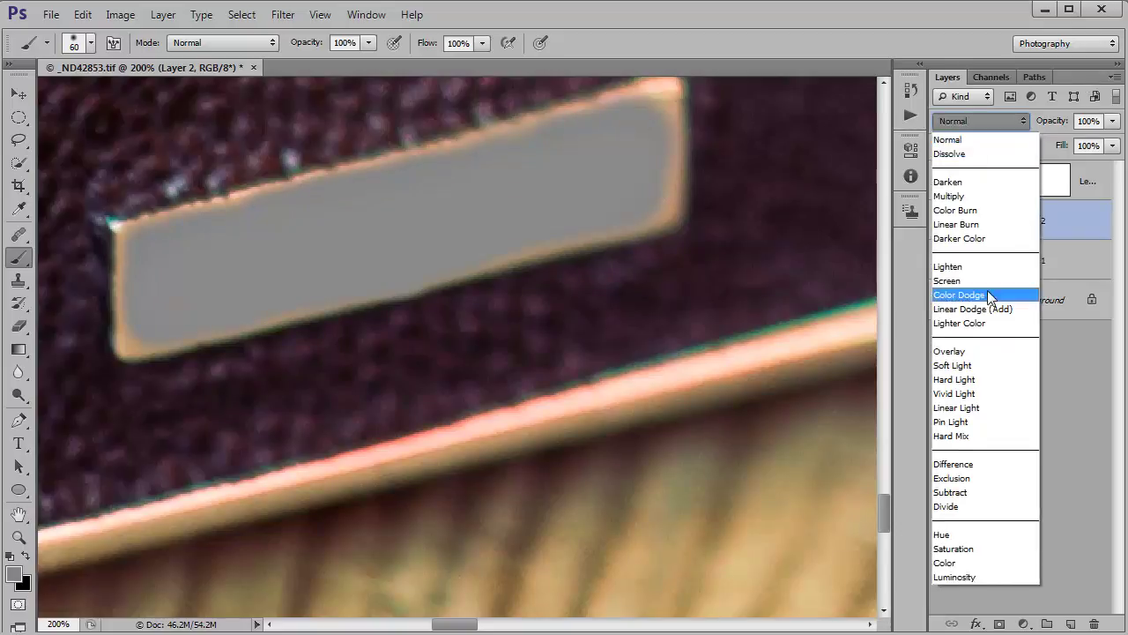
{"action": "left_click", "coordinate": [985, 351]}
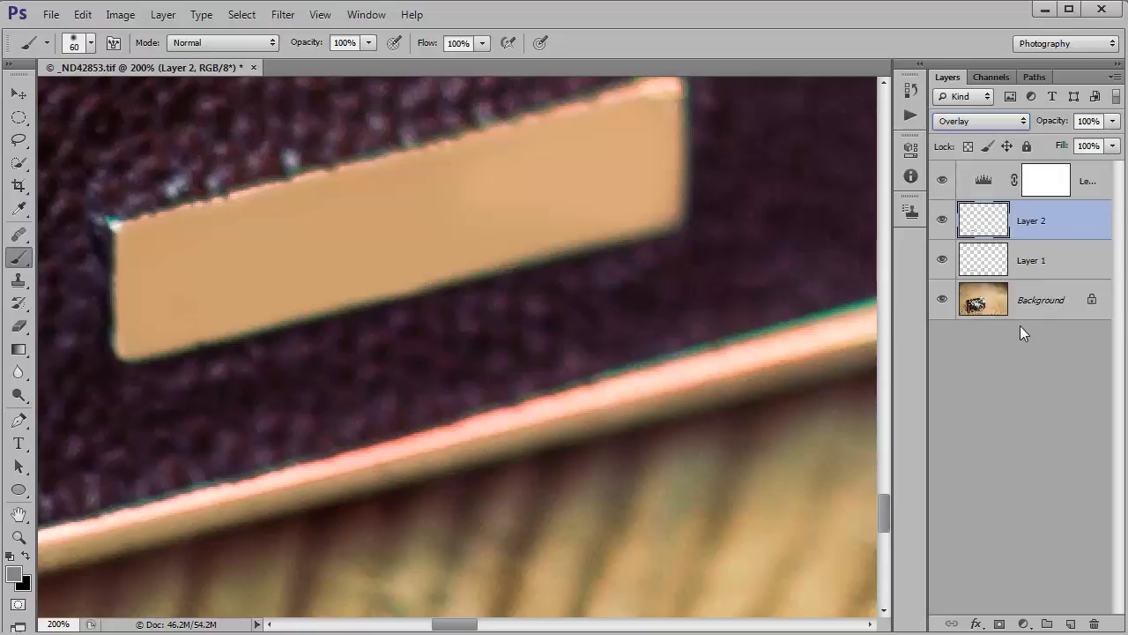
Step: Apply Add Noise to Layer 2 with amount 3, Gaussian, Monochromatic
{"action": "left_click", "coordinate": [279, 16]}
{"action": "mouse_move", "coordinate": [333, 225]}
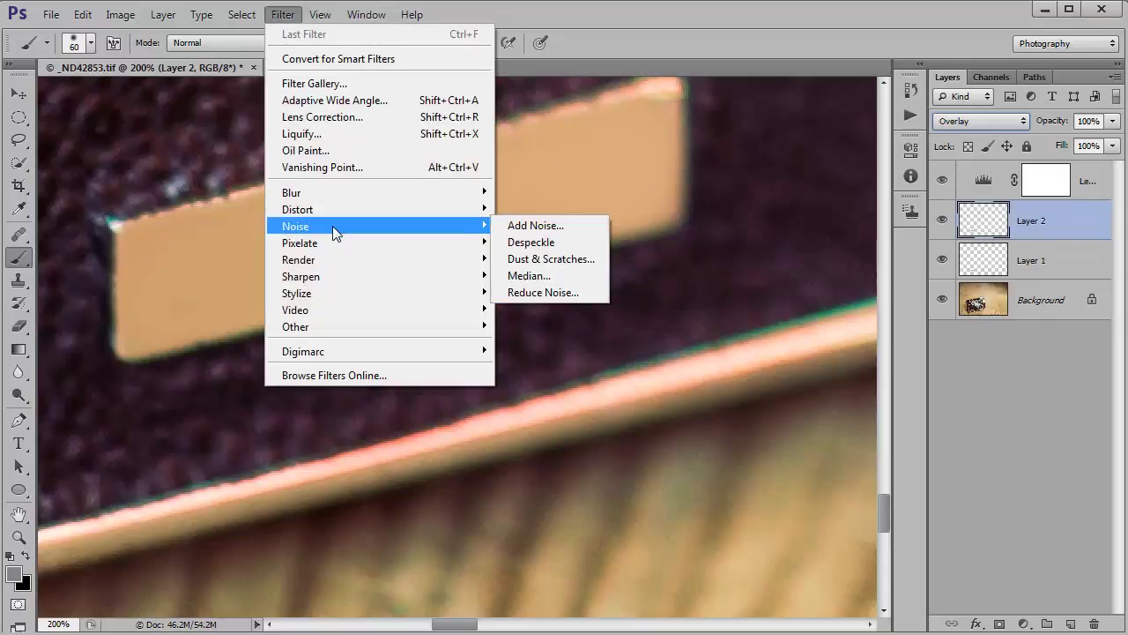
{"action": "left_click", "coordinate": [531, 226]}
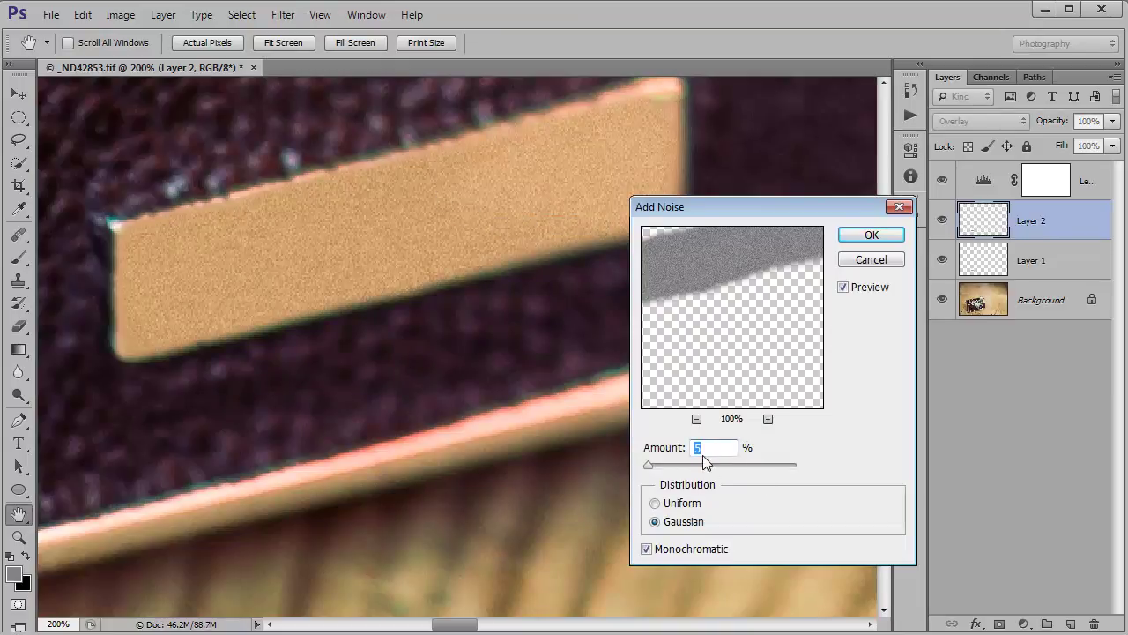
{"action": "type", "text": "4"}
{"action": "key", "text": "BackSpace"}
{"action": "type", "text": "3"}
{"action": "left_click", "coordinate": [647, 549]}
{"action": "left_click", "coordinate": [868, 233]}
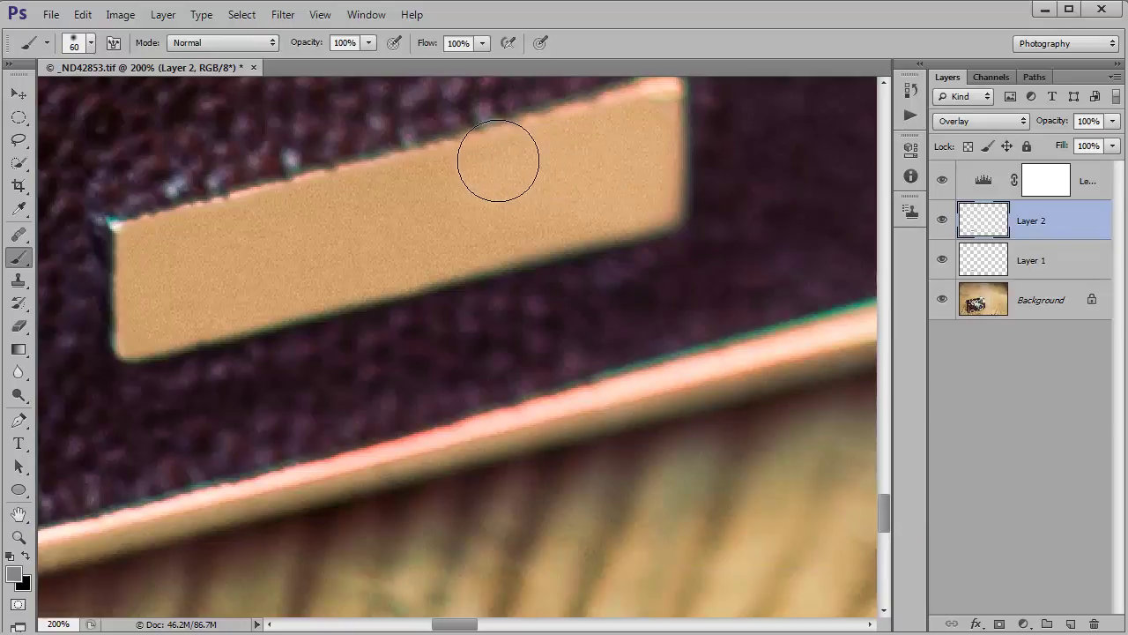
Step: Apply a 0.4-pixel Gaussian Blur to Layer 2, then fit the whole camera photo on screen
{"action": "left_click", "coordinate": [290, 17]}
{"action": "mouse_move", "coordinate": [324, 189]}
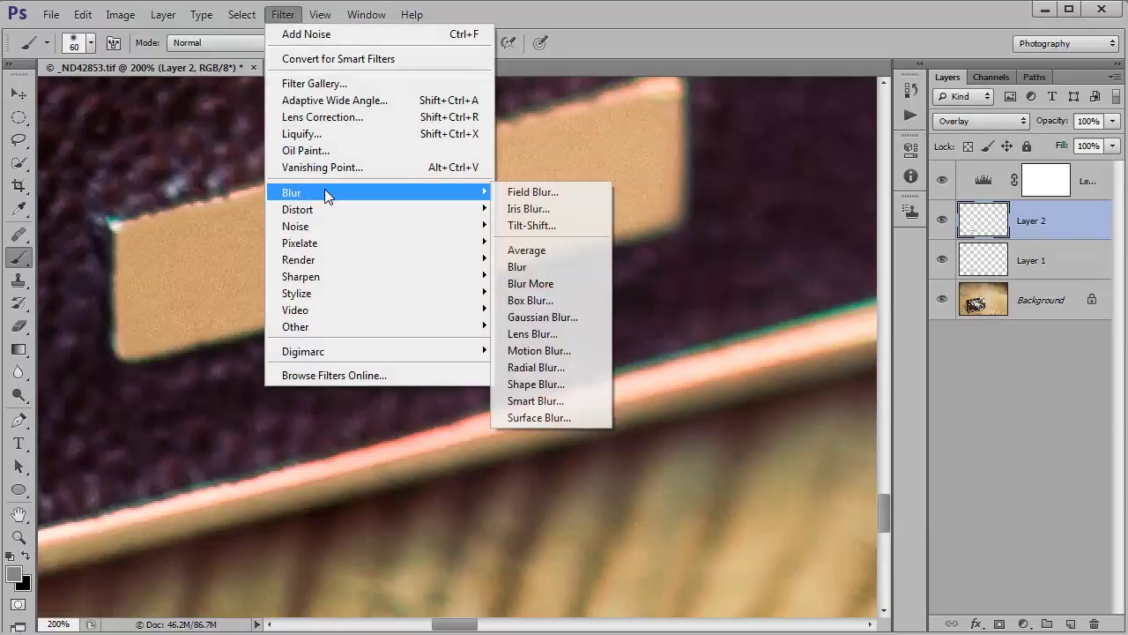
{"action": "left_click", "coordinate": [540, 388]}
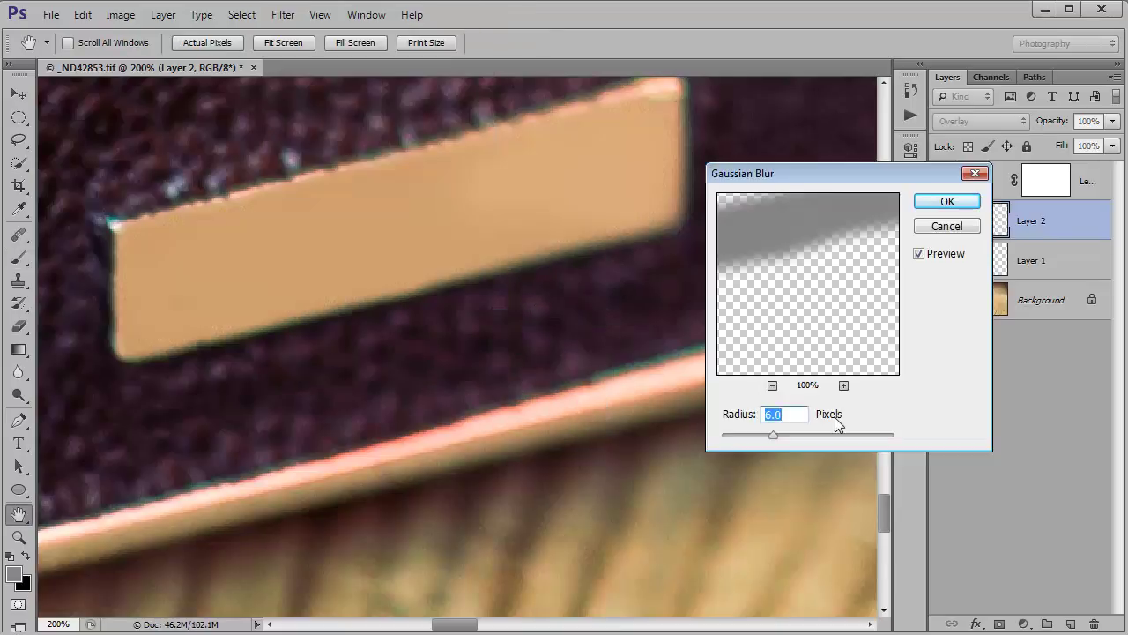
{"action": "type", "text": "0.2"}
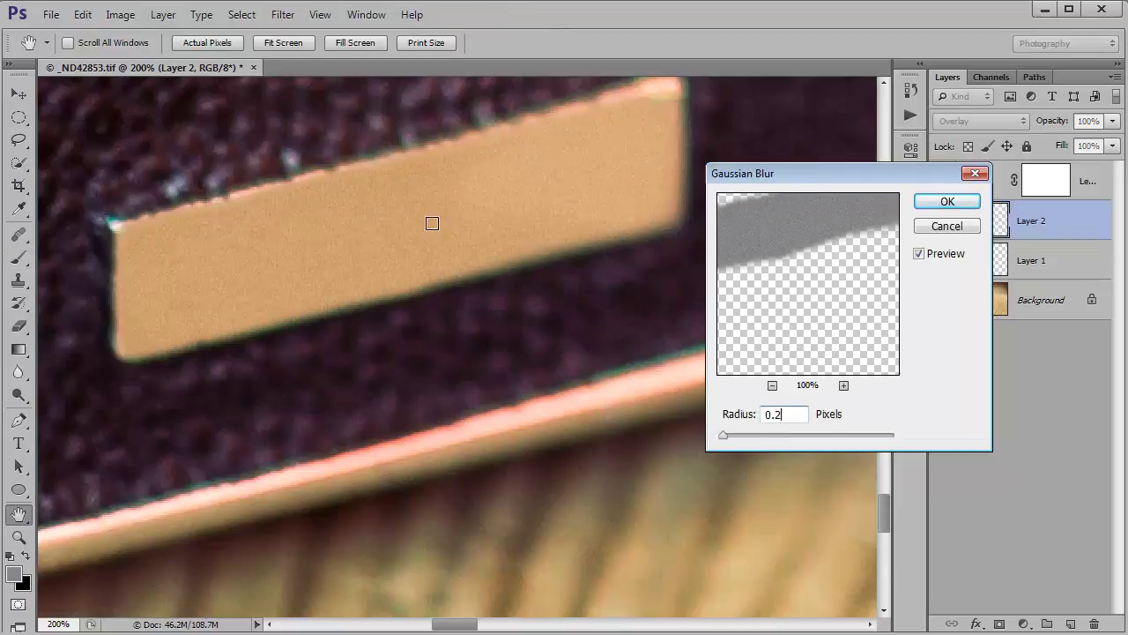
{"action": "key", "text": "BackSpace"}
{"action": "type", "text": "3"}
{"action": "key", "text": "BackSpace"}
{"action": "type", "text": "4"}
{"action": "left_click", "coordinate": [950, 202]}
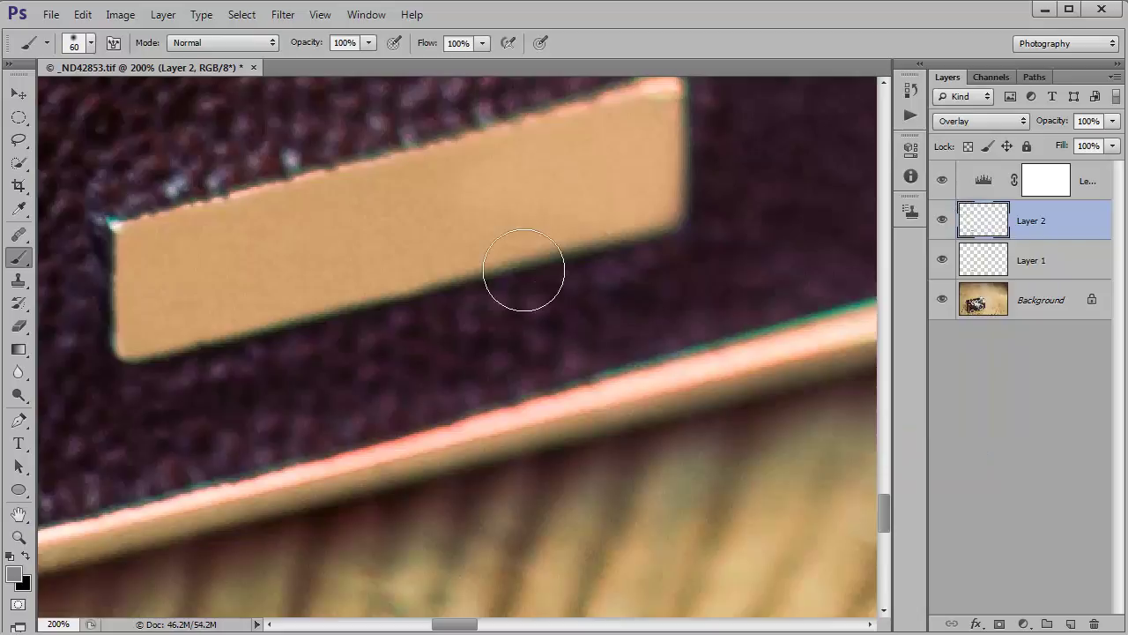
{"action": "left_click_drag", "start_coordinate": [468, 221], "coordinate": [604, 365]}
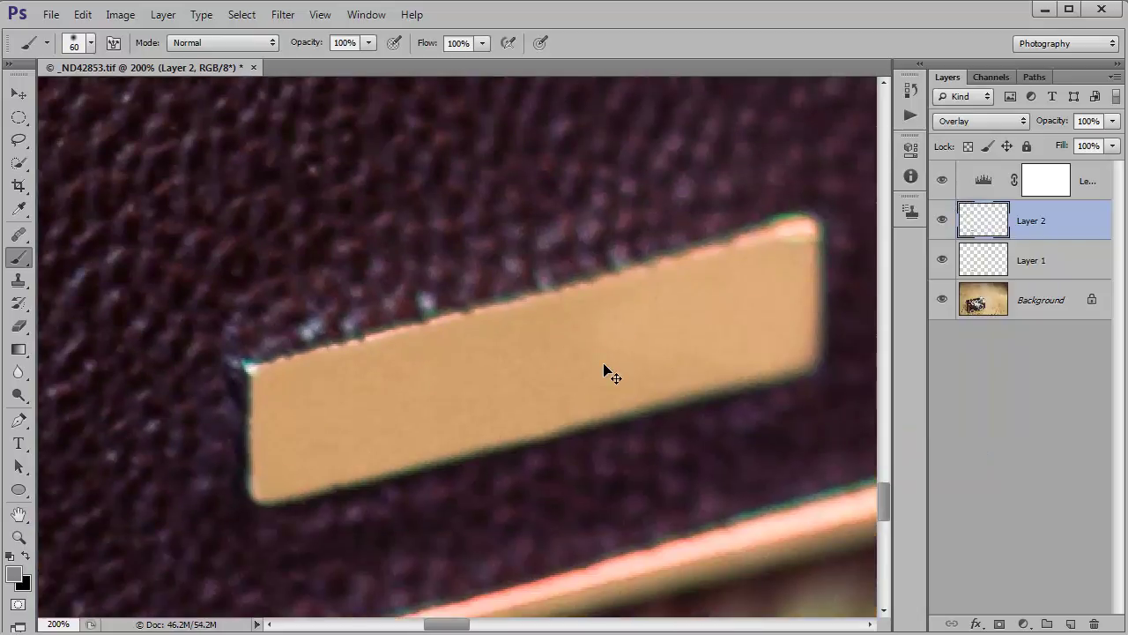
{"action": "key", "text": "ctrl+0"}
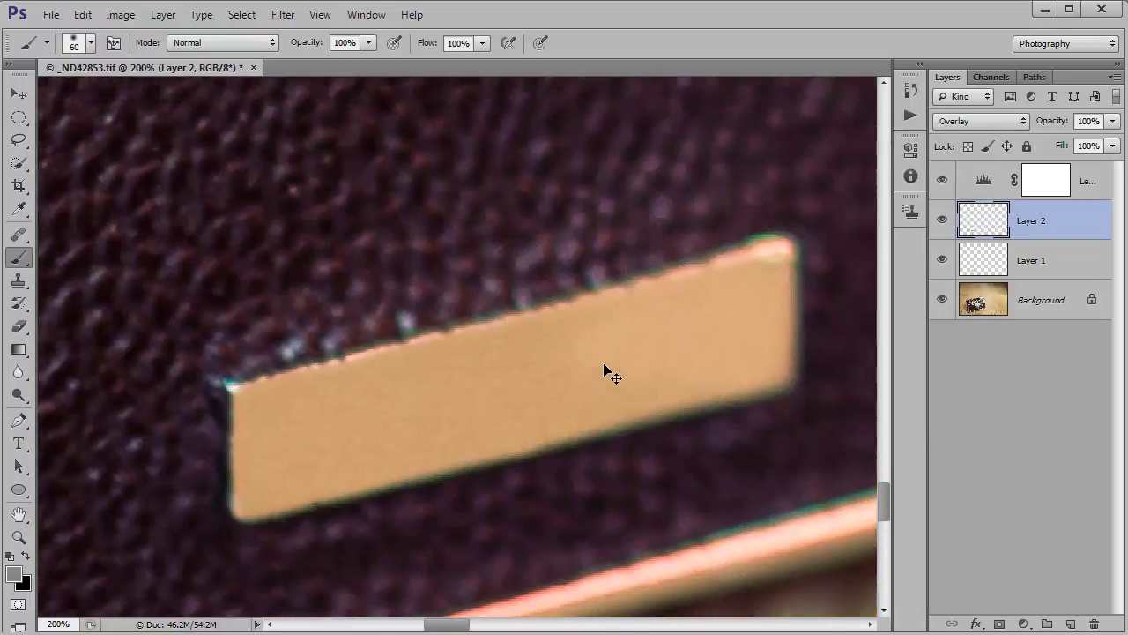